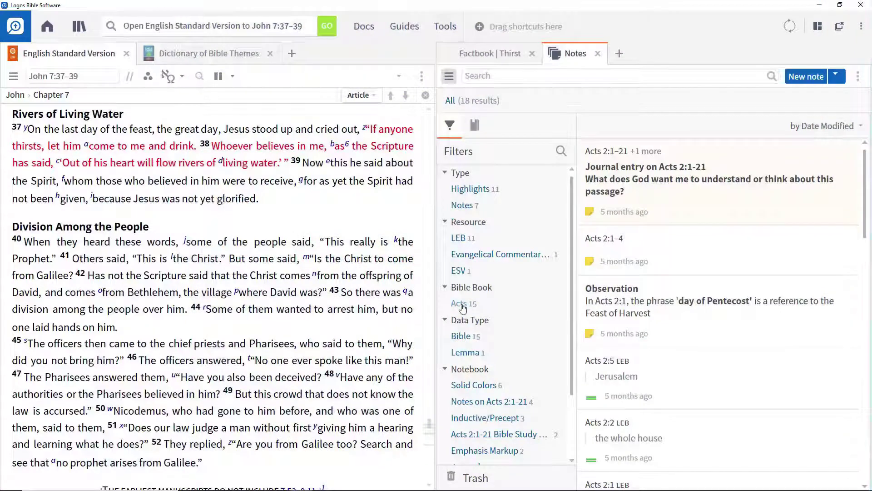
Step: Close the Notes and Clippings tabs, leaving the Thirst Factbook beside the ESV at John 7:37–39
click(470, 402)
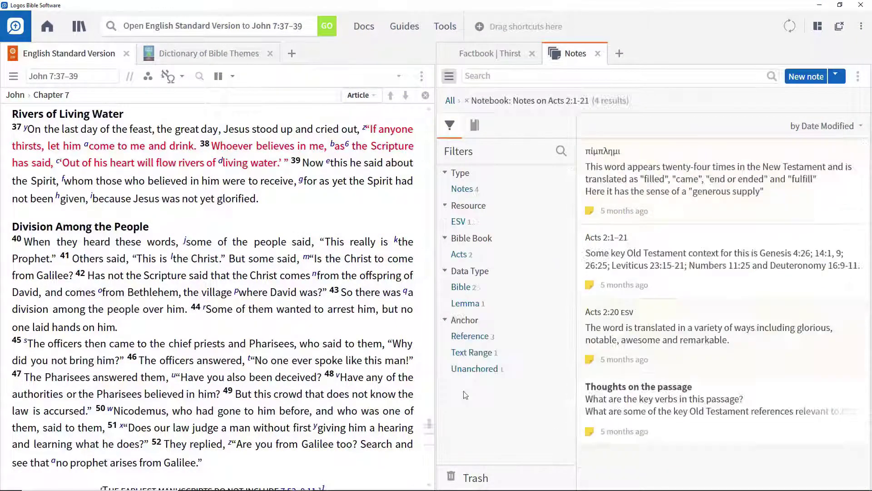
click(468, 336)
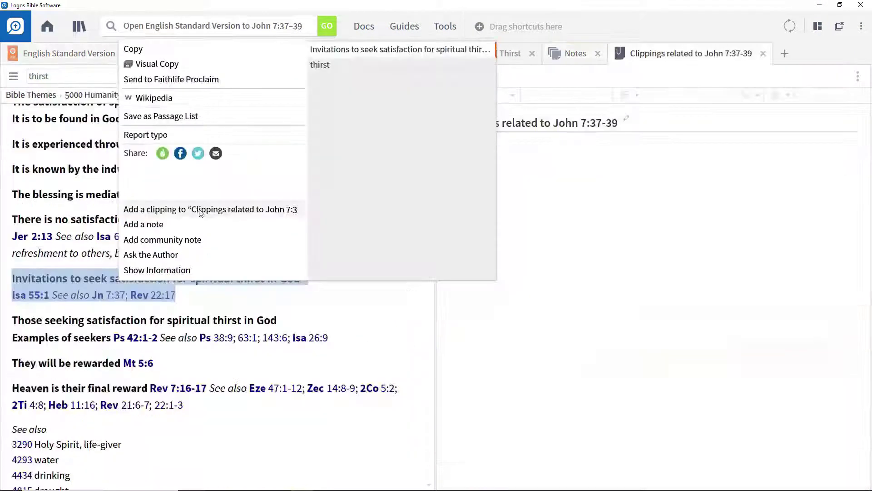
click(200, 211)
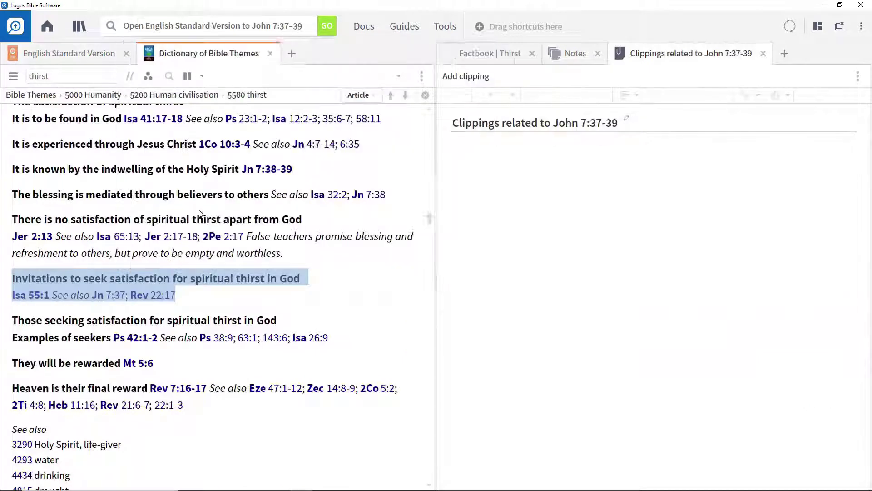
mouse_move(598, 224)
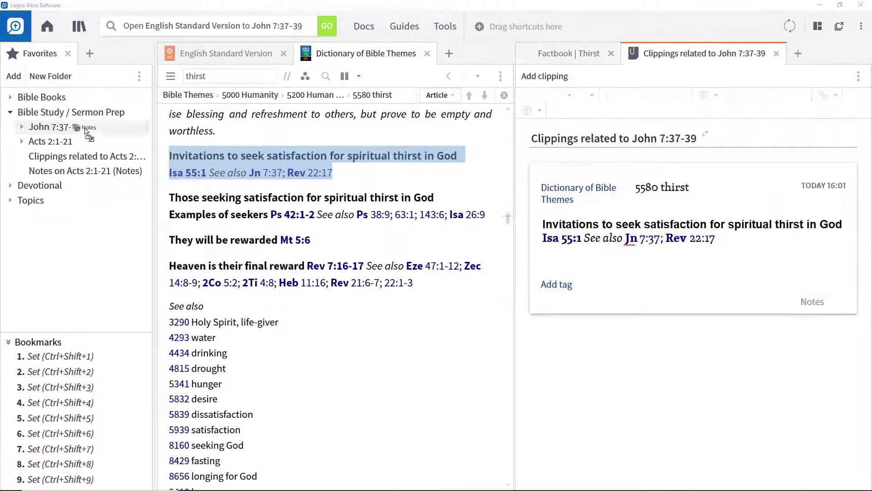
click(54, 127)
drag(727, 53, 104, 132)
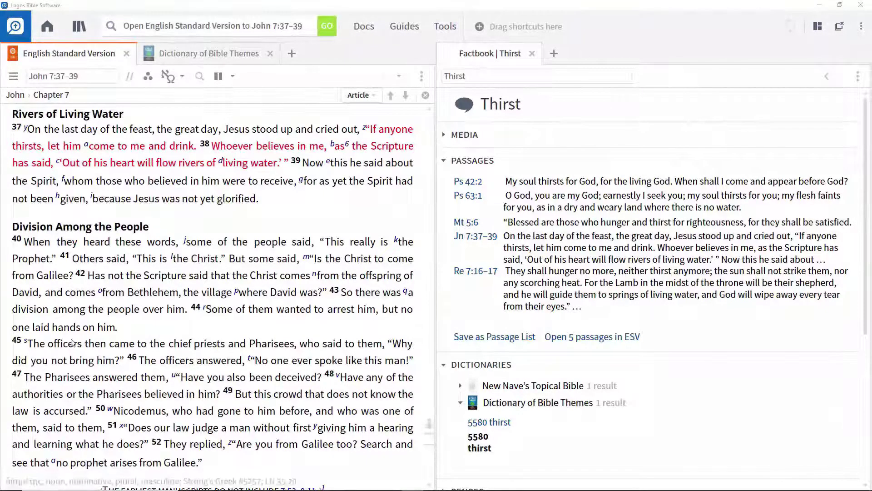
Step: Bring up the Notes tool, try the Notebook and Anchor filters, then clear them to list all 18 notes
click(447, 27)
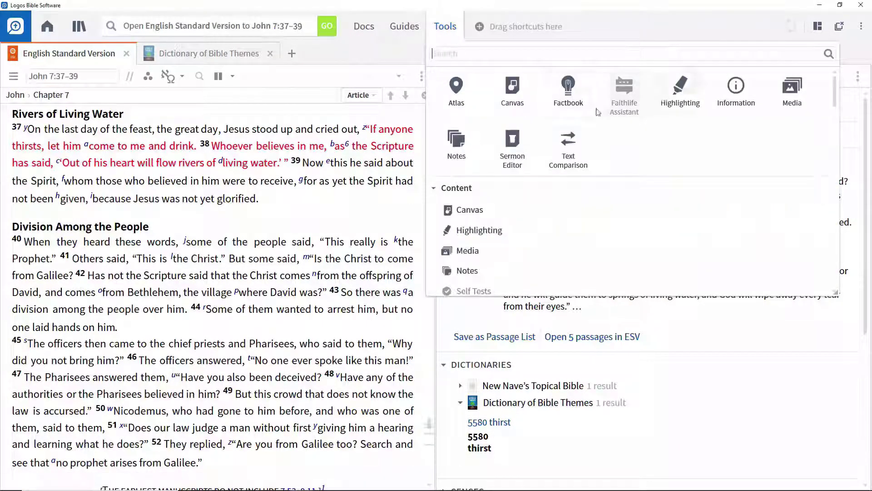
click(457, 149)
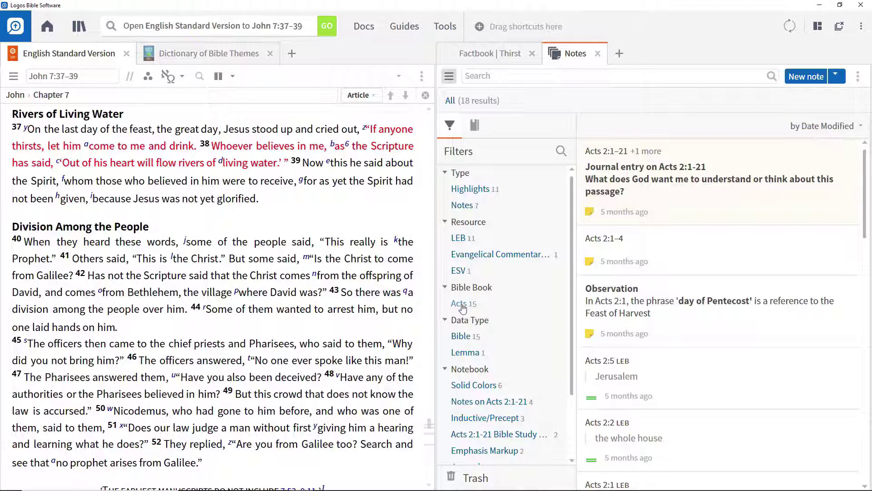
click(468, 402)
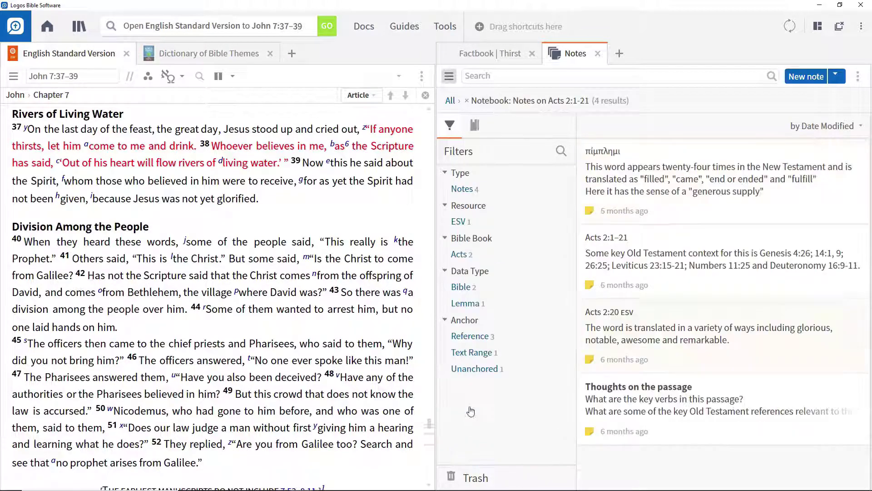
click(465, 336)
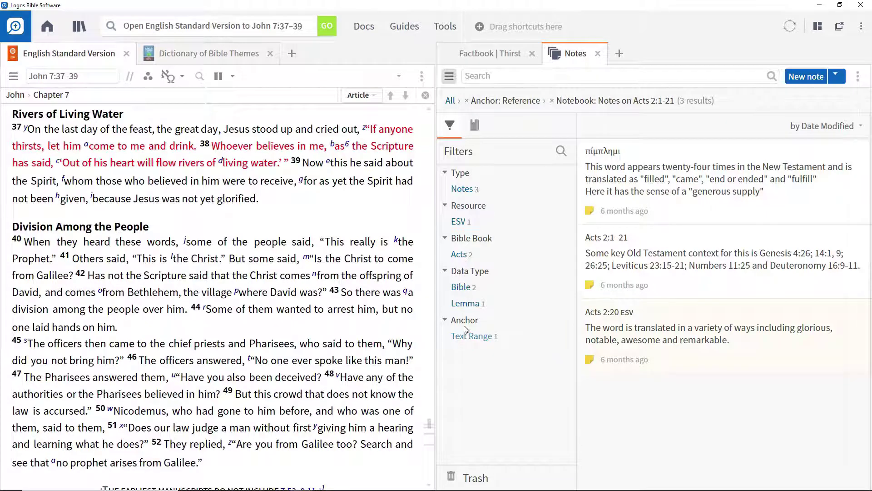
click(450, 101)
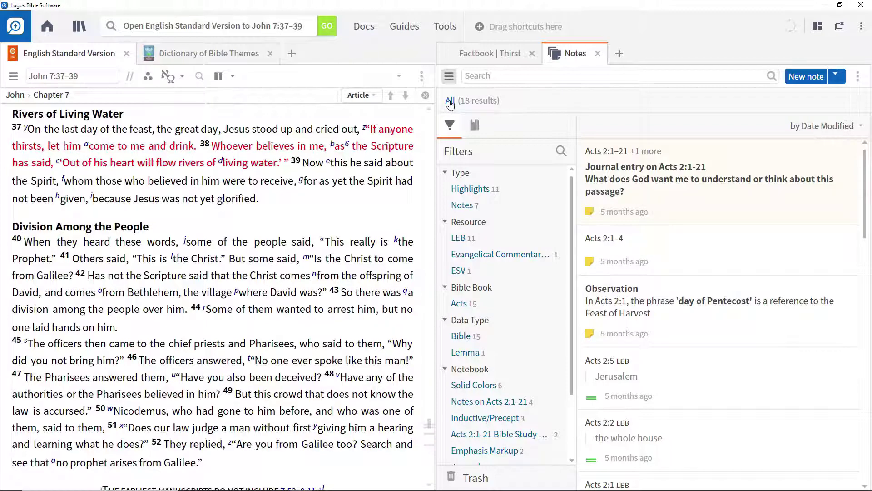
Step: Create a notebook named 'Notes on John 7:37-39' and select it, showing 0 notes
click(475, 127)
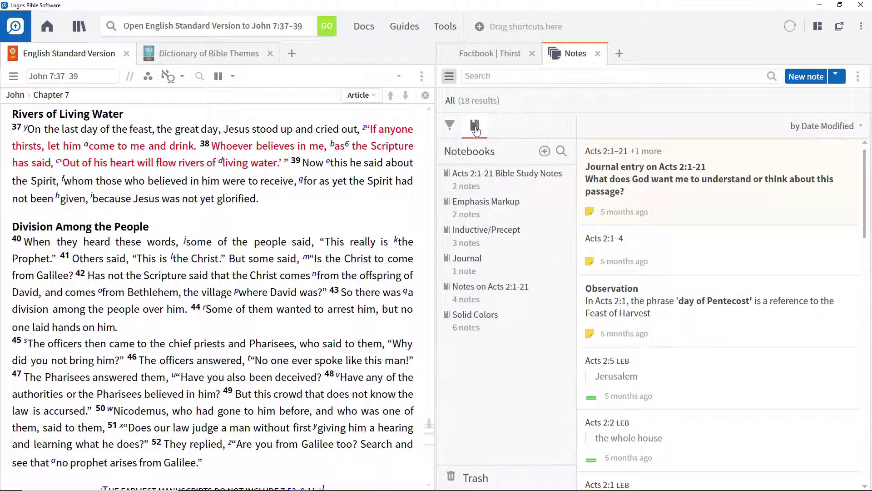
click(545, 152)
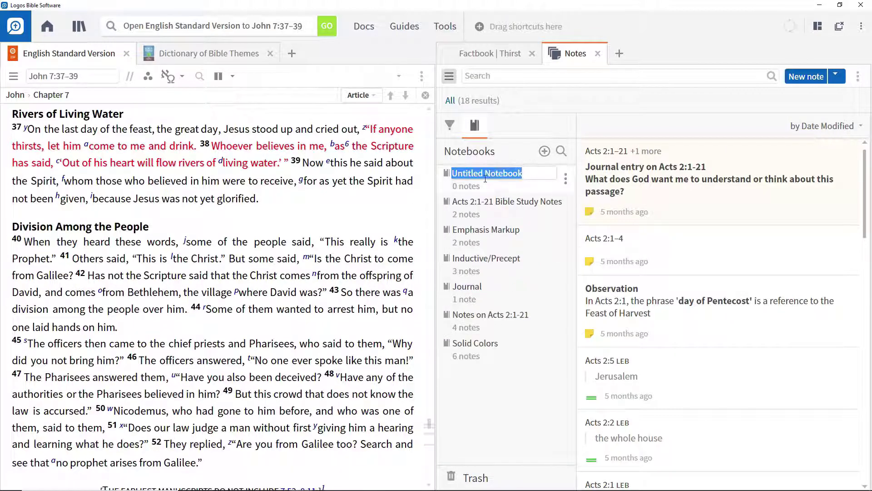
text(Notes on John 7:)
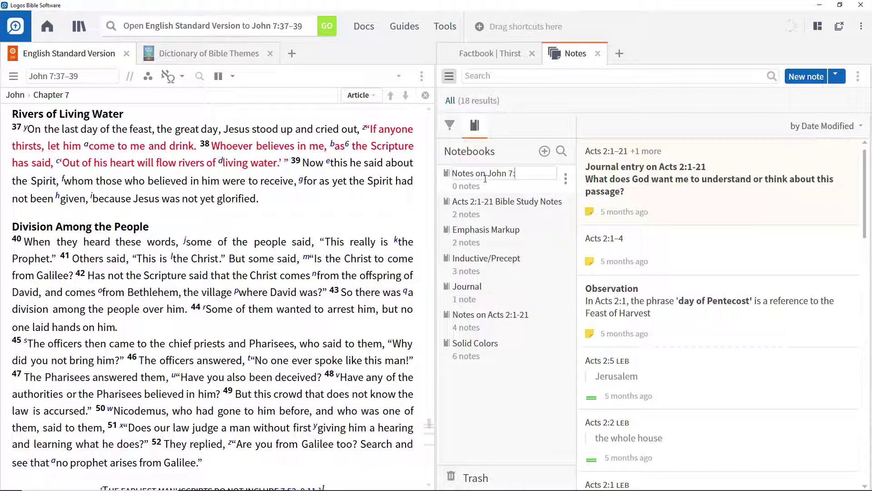
text(37-39)
key(Return)
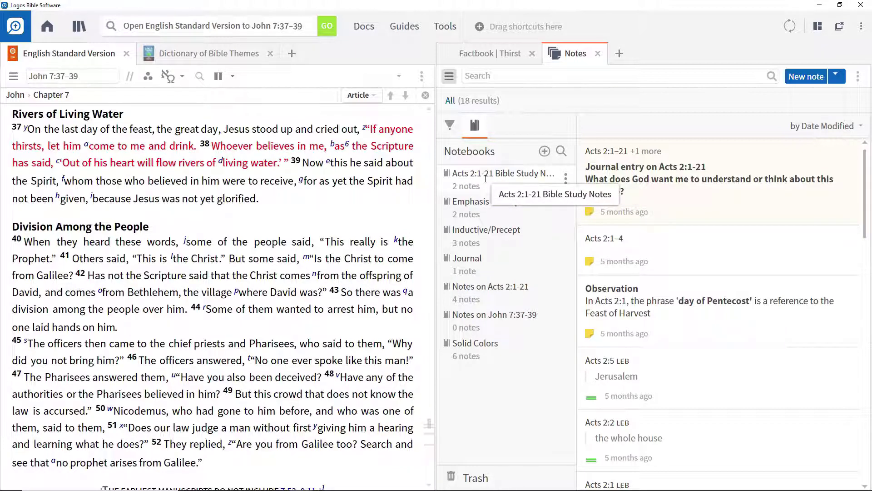
click(481, 320)
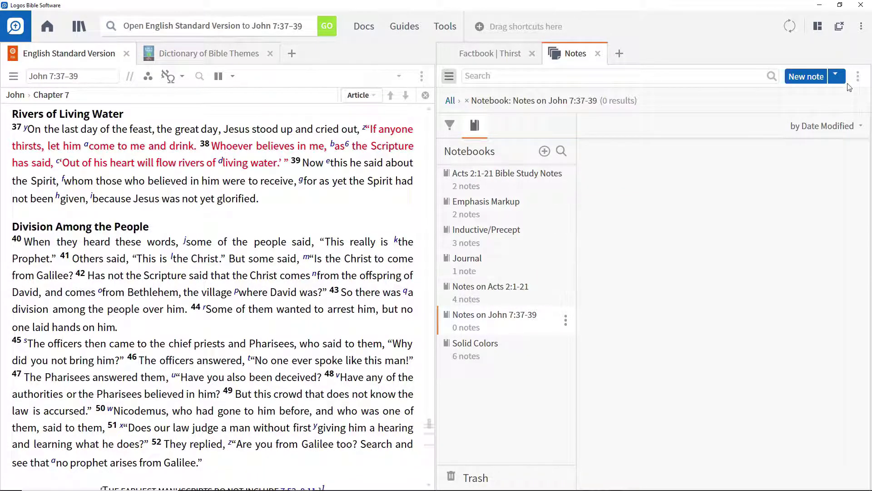
Step: Create a note anchored to John 7:37-39 headed 'Thoughts on the passage'
click(836, 77)
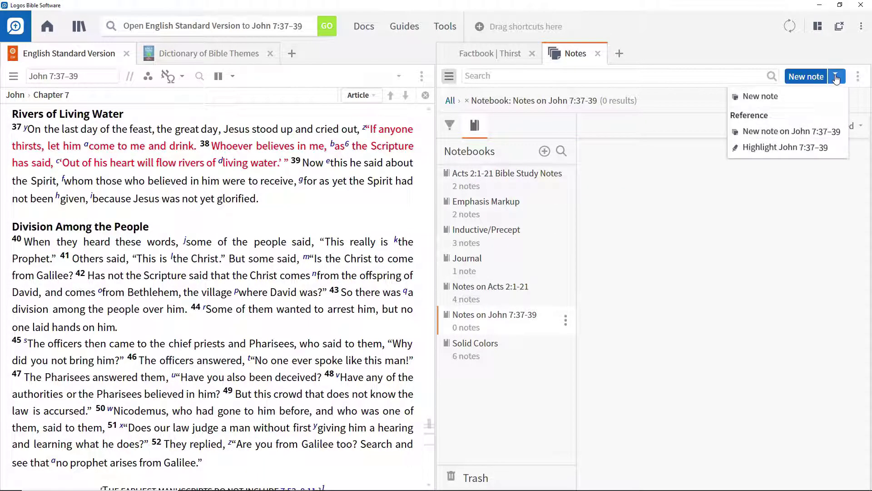
click(797, 137)
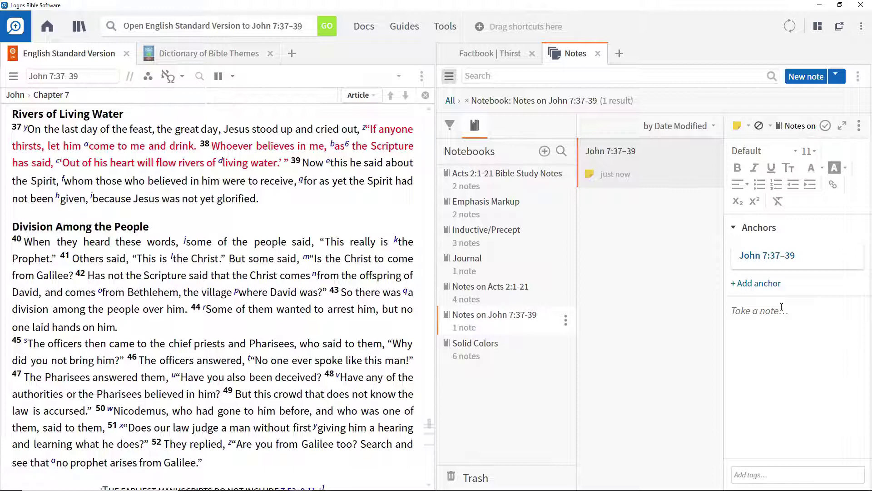
text(Thoughts on the passage)
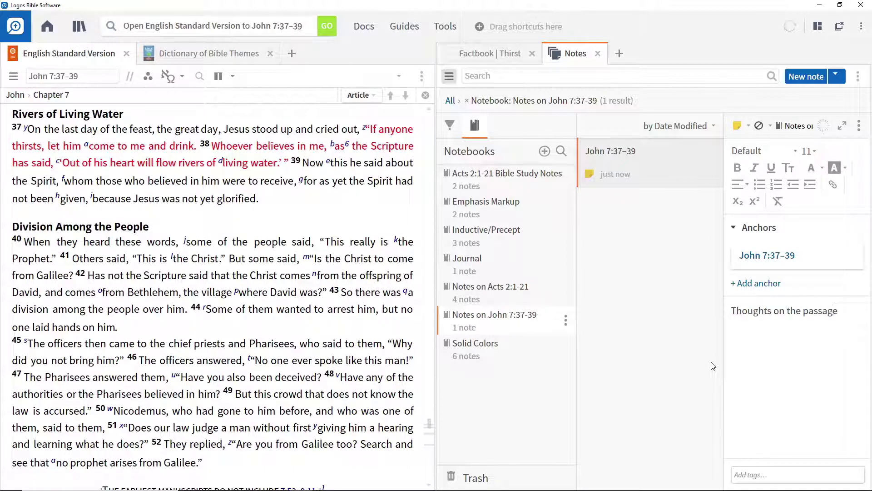
key(Return)
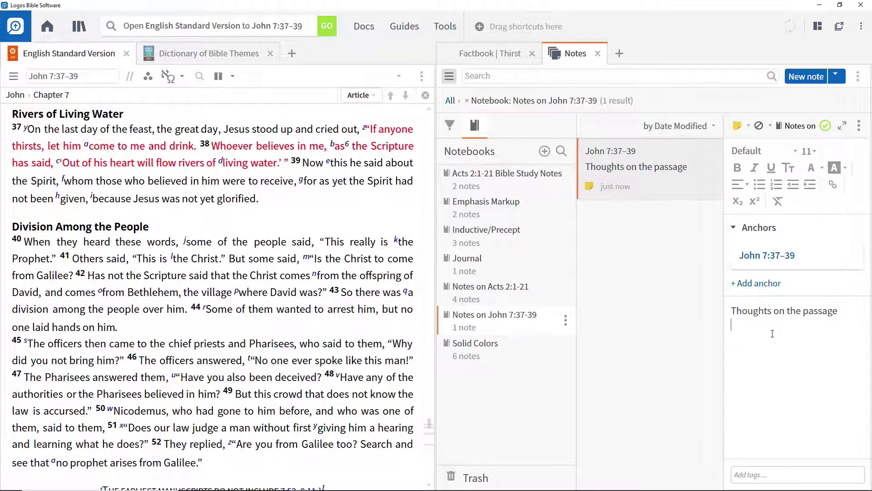
Step: Paste four study questions, on Old Testament references through translations of "drink", each on its own line
text(What are some of the key Old Testament references relevant to this passage?)
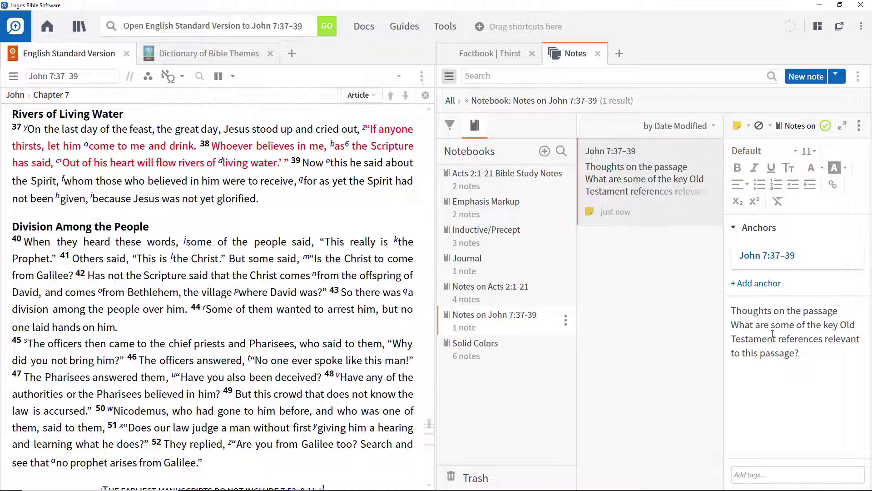
text(How else is the word translated "believes" in verse 38 translated elsewhere in the New Testament?)
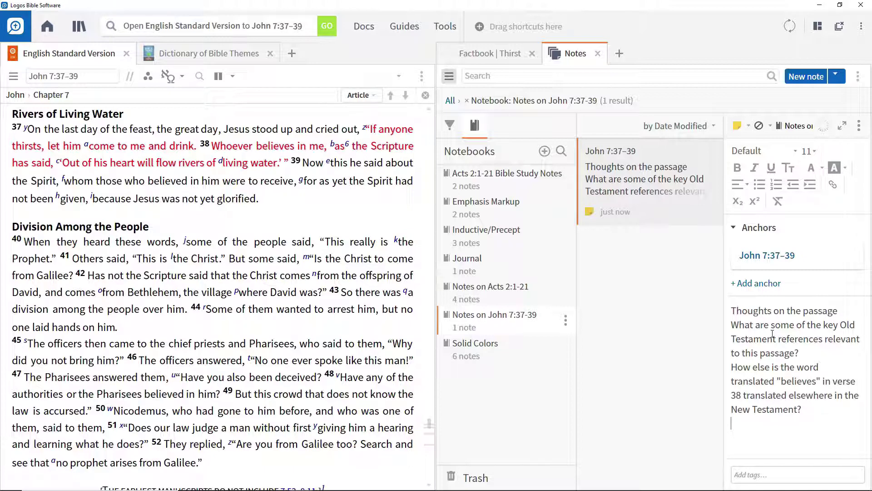
text(What is the "sense" of the word "believes" in verse 38?)
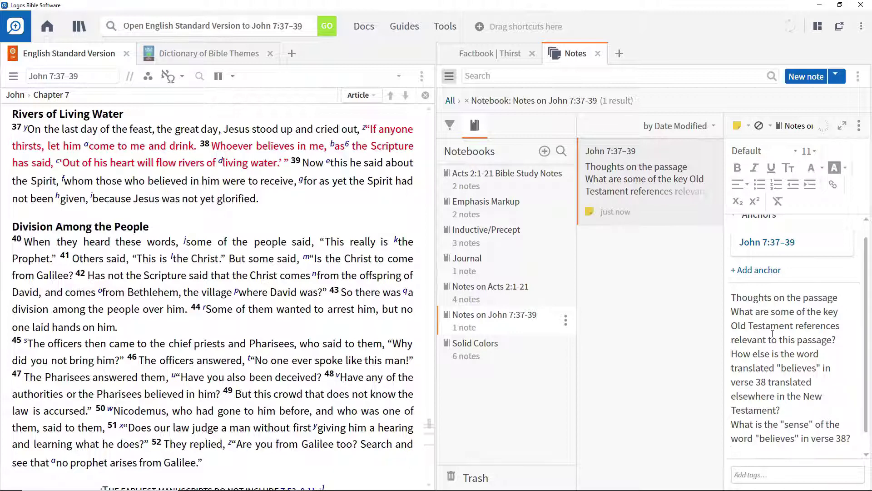
text(How do different translations treat the word "drink" in verse 37?)
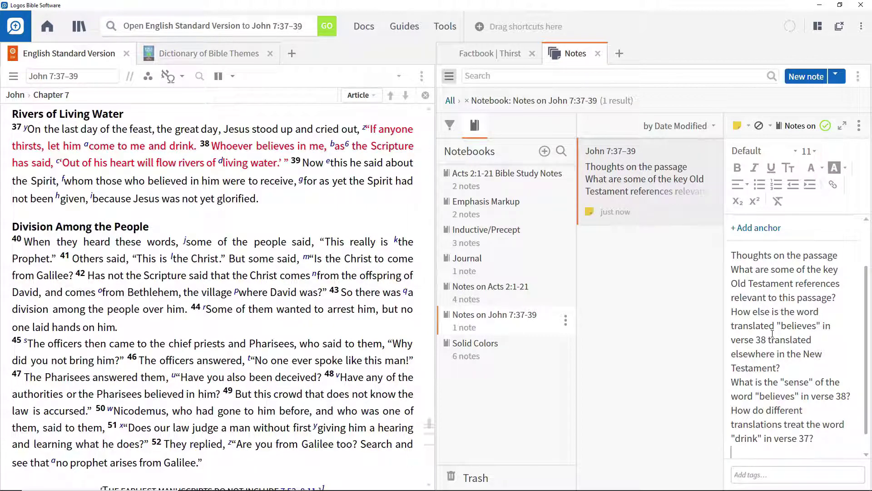
Step: Create a new Clippings document from the Docs list
click(369, 31)
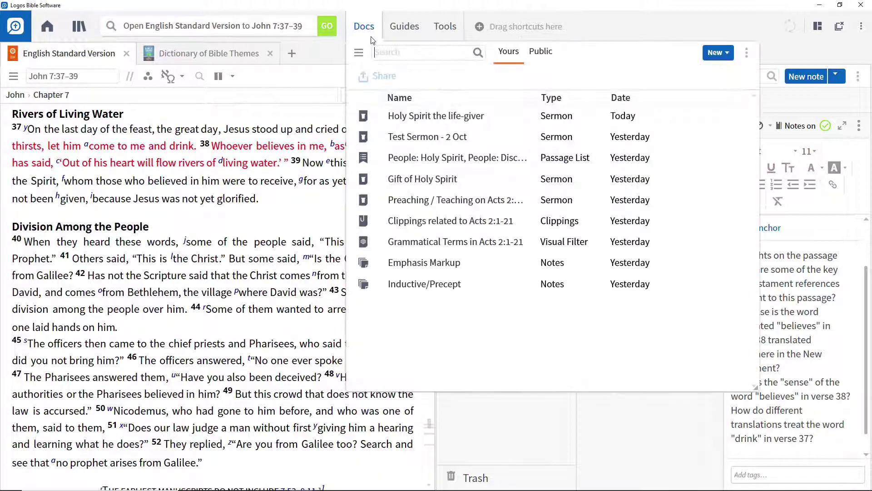
click(725, 53)
click(736, 95)
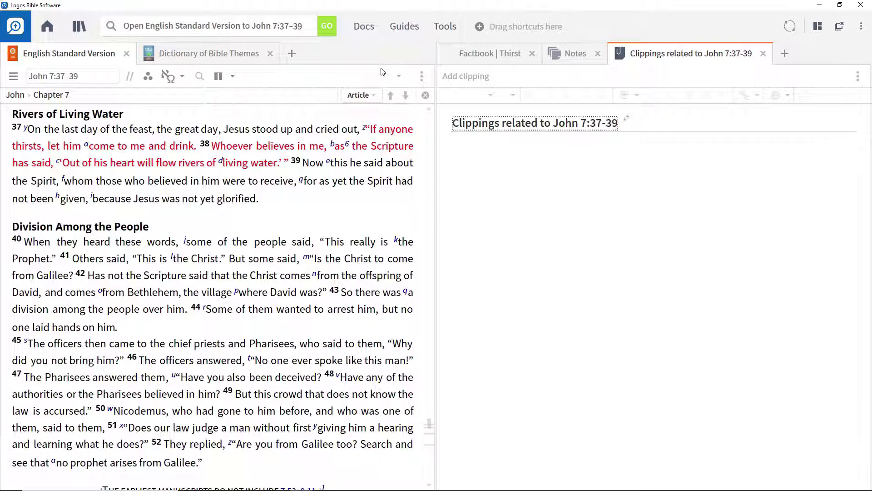
Step: Clip the Dictionary of Bible Themes thirst passage on Invitations to seek satisfaction into it
click(233, 54)
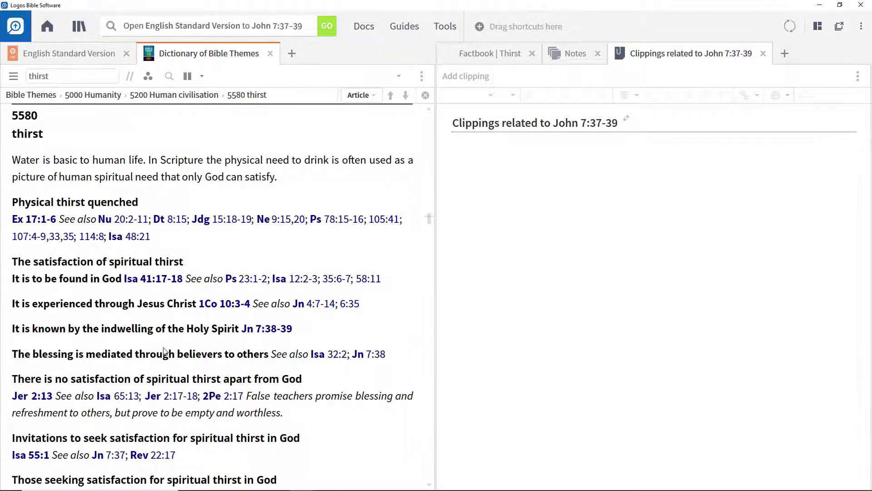
scroll(165, 352, down, 3)
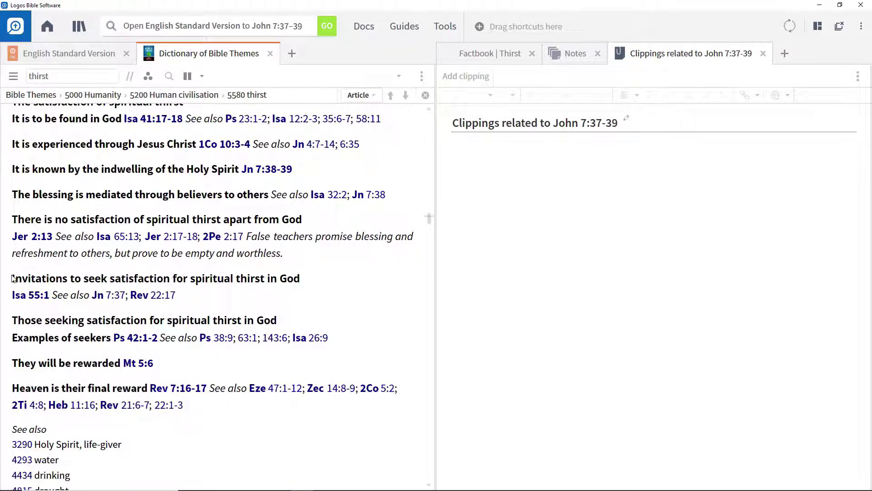
drag(12, 278, 188, 293)
right_click(116, 281)
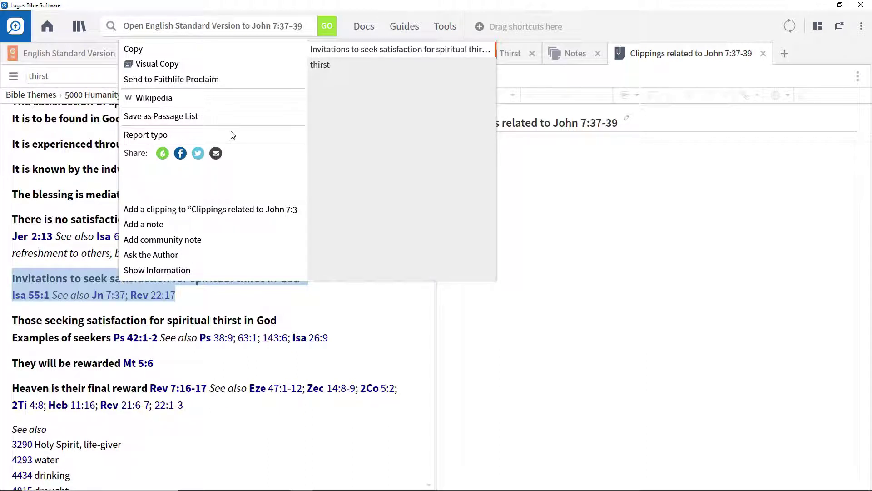
click(200, 213)
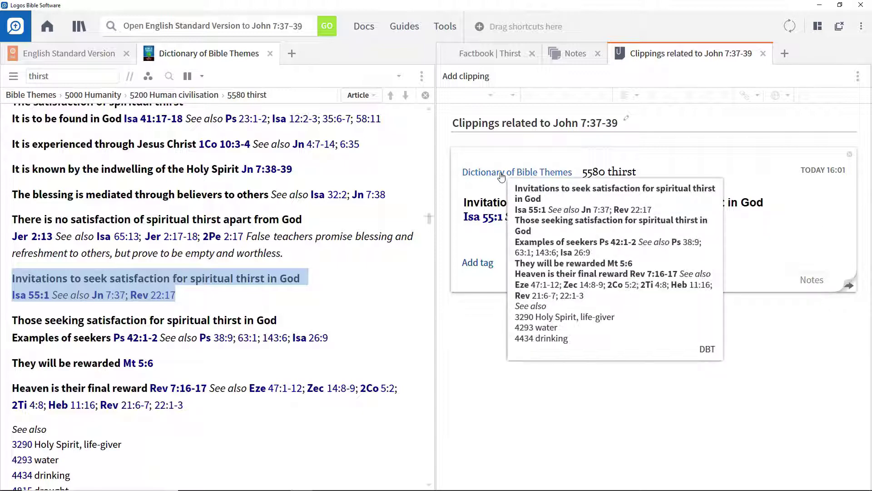
click(501, 176)
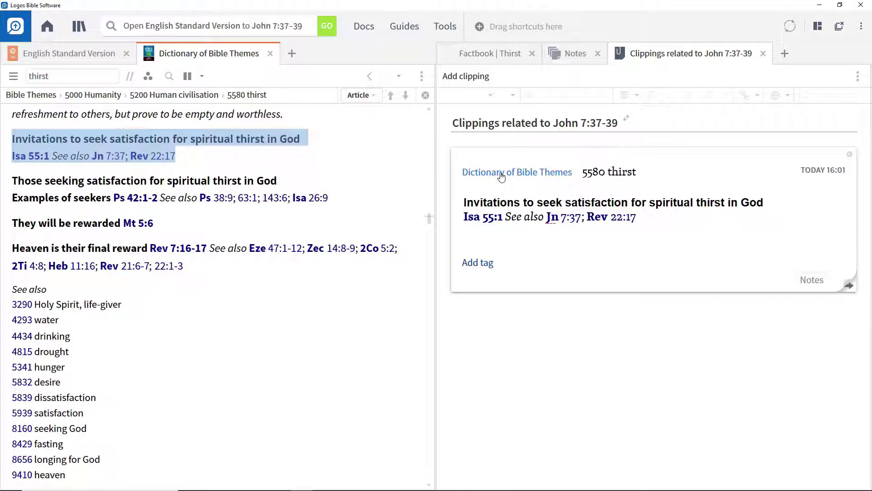
Step: Bring up the Favorites panel from the Library section of the Tools list
click(443, 27)
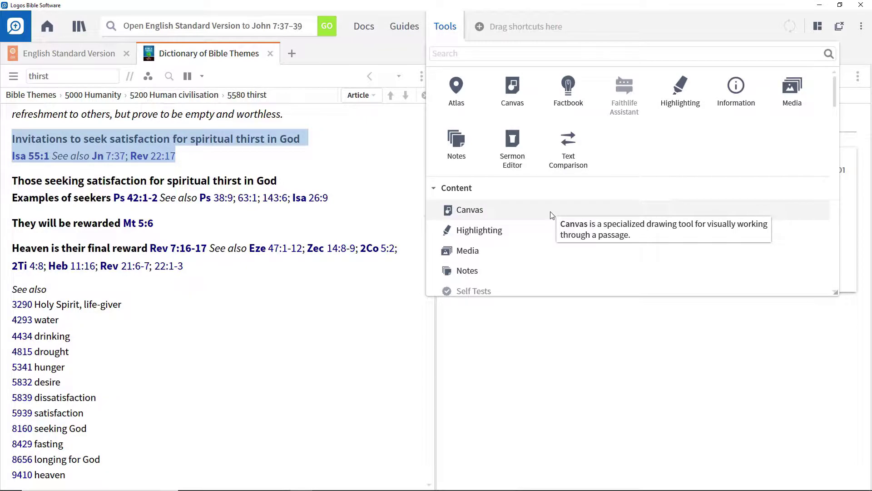
scroll(552, 215, down, 6)
scroll(552, 215, down, 6)
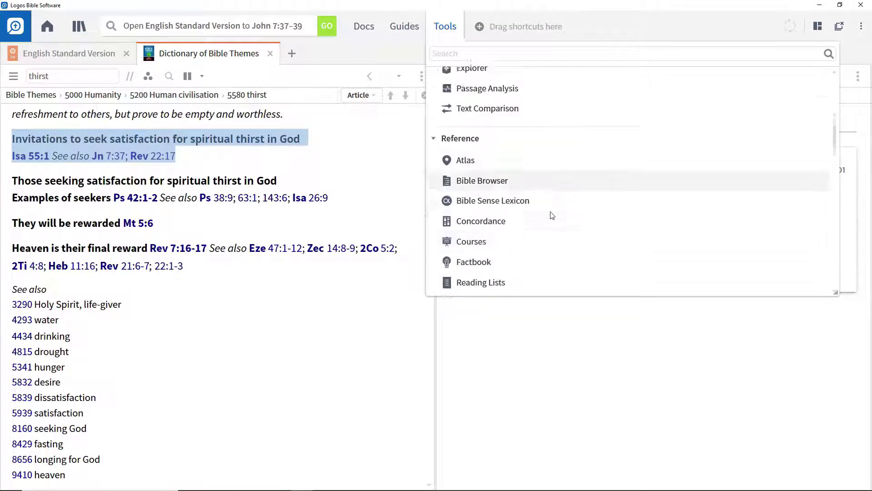
scroll(552, 215, down, 3)
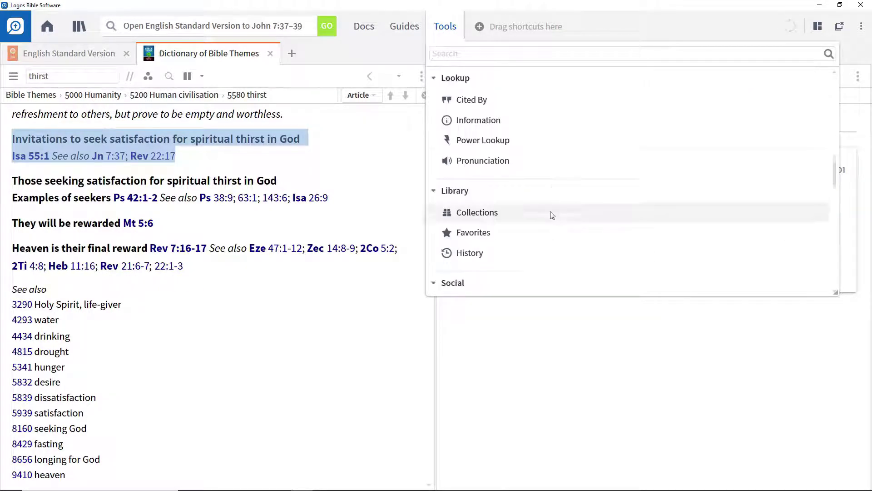
click(468, 176)
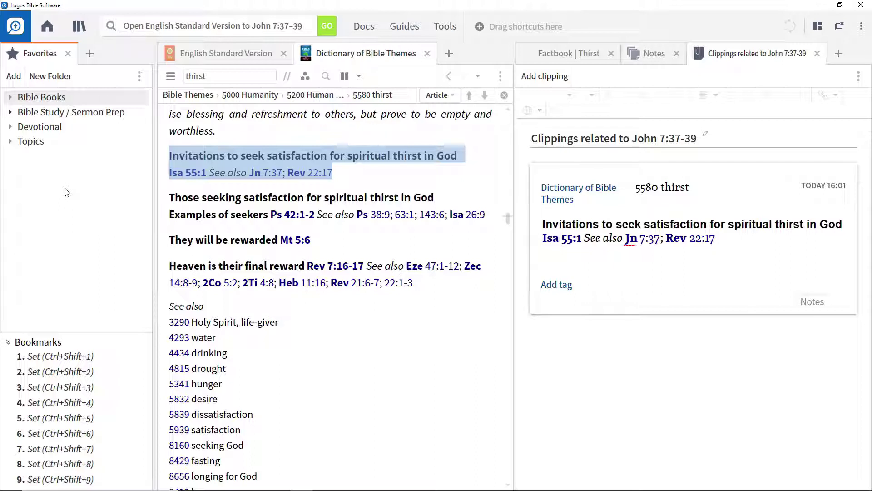
Step: Create a 'John 7:37-39' folder under Bible Study / Sermon Prep and file the notebook and clippings in it
click(10, 113)
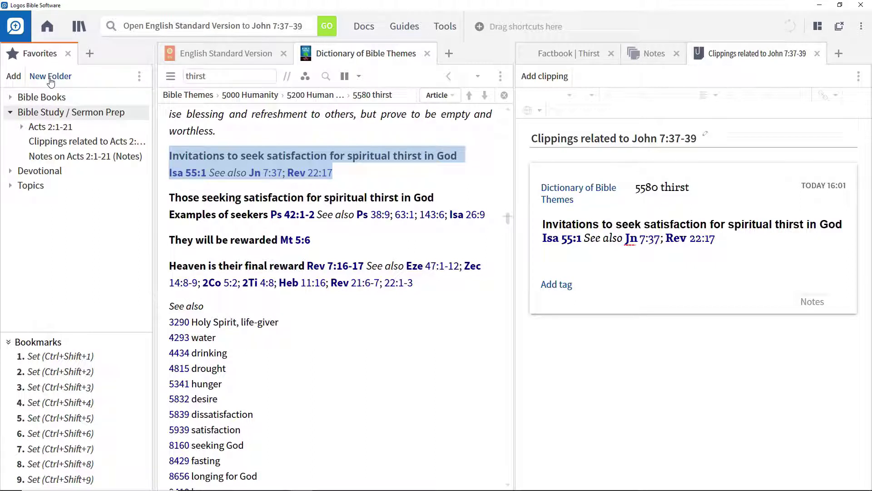
click(51, 80)
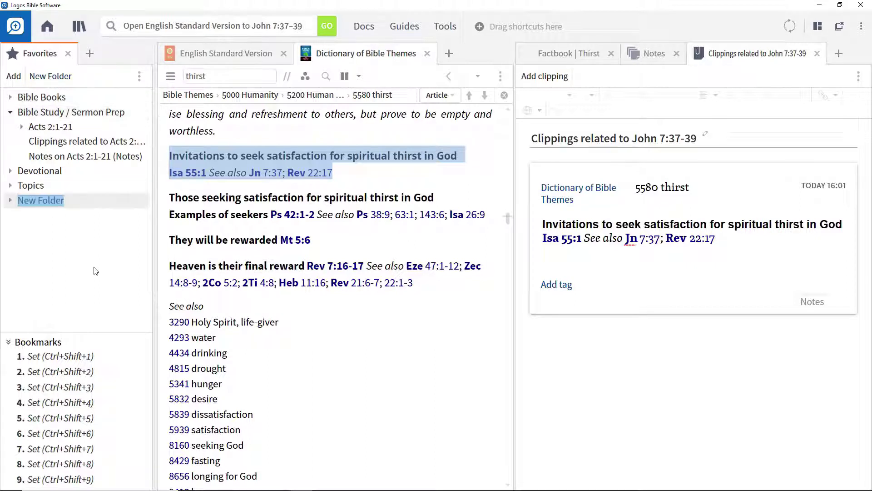
text(John 7:37-39)
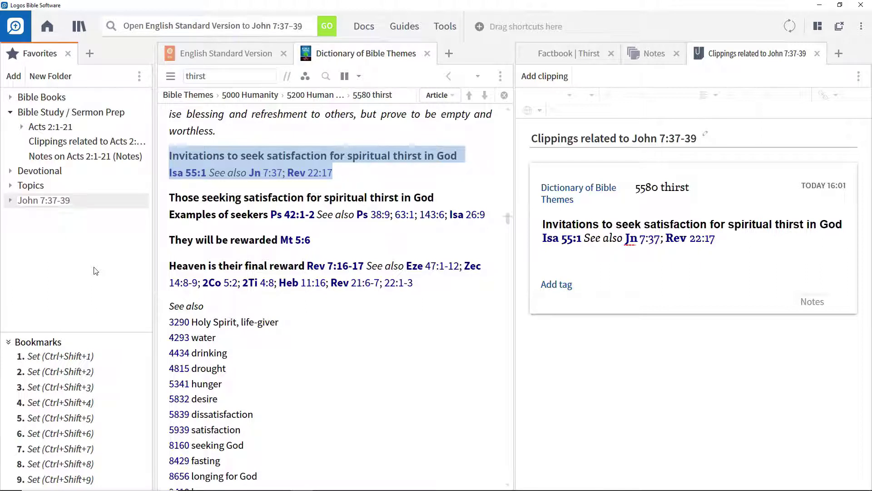
key(Return)
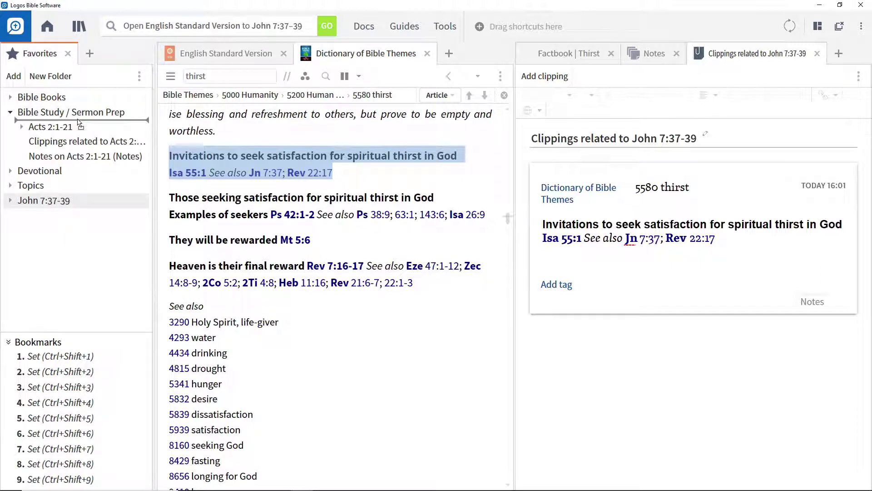
drag(44, 200, 80, 119)
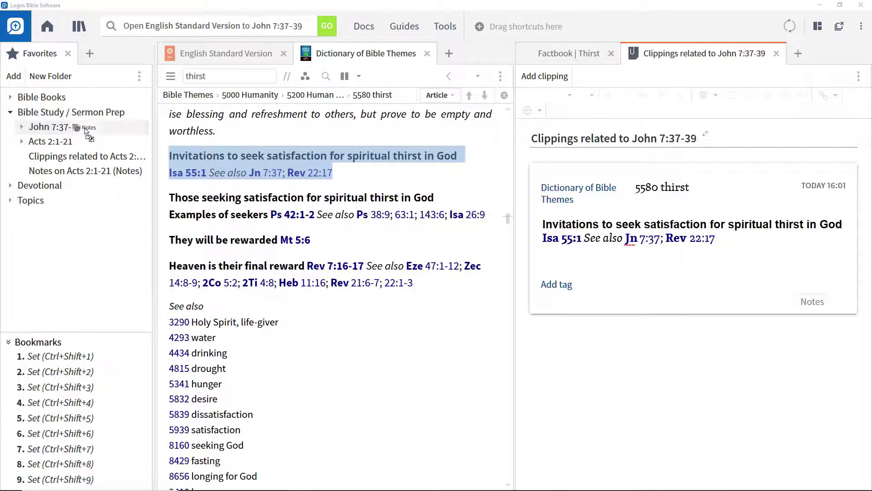
click(84, 128)
drag(754, 53, 105, 132)
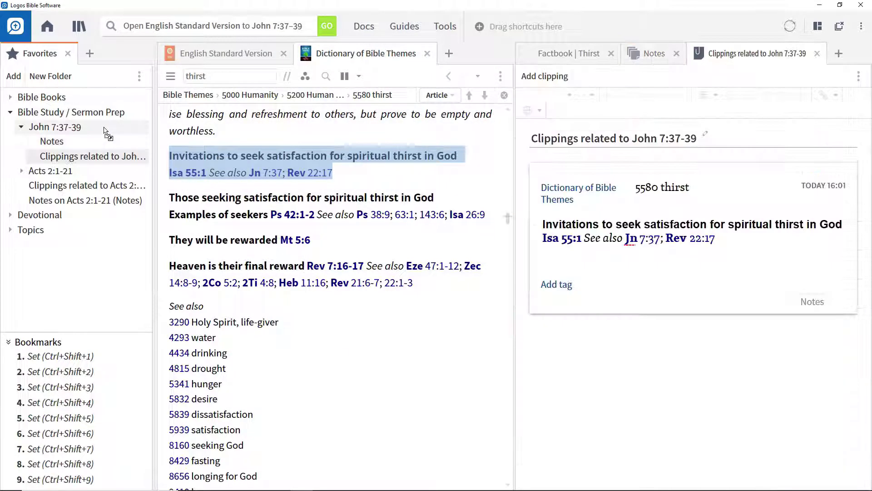